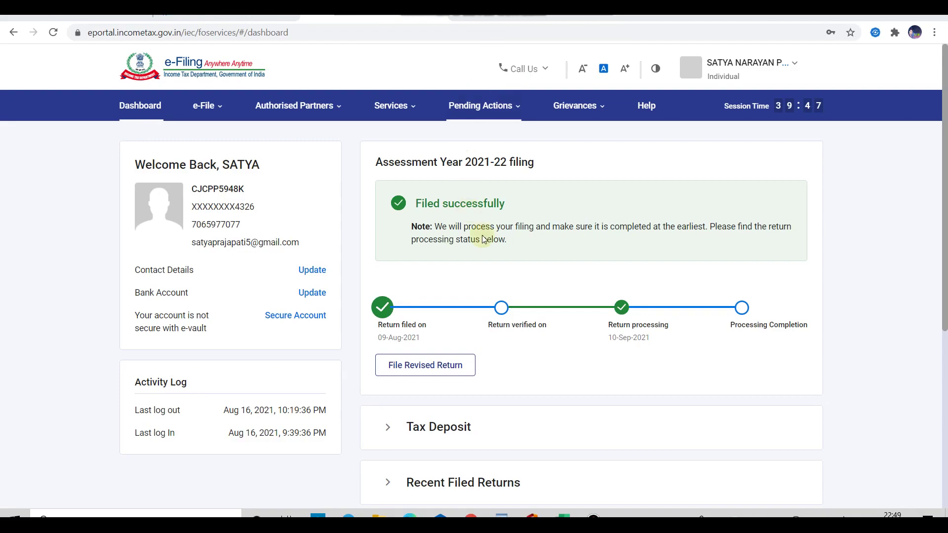
Open the page for filing an income tax return
{"action": "left_click", "coordinate": [459, 335]}
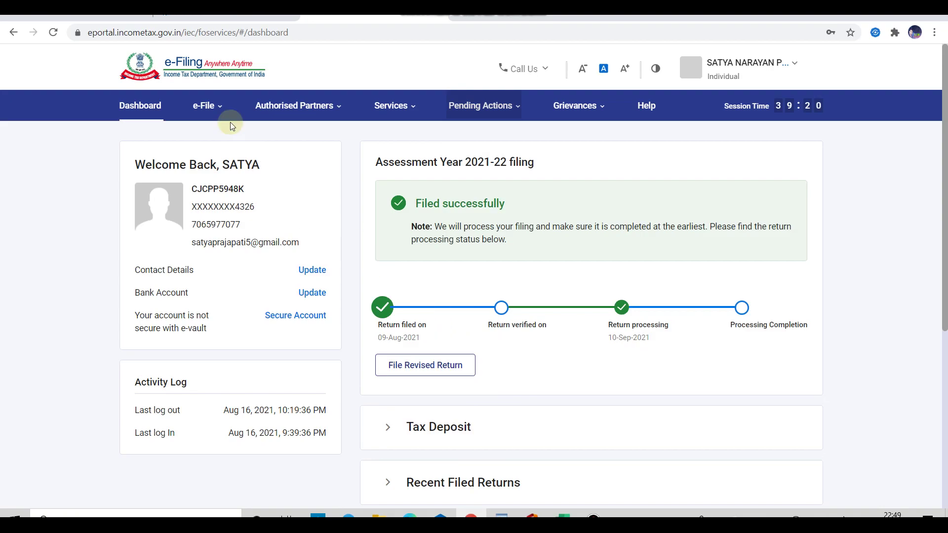
{"action": "left_click", "coordinate": [218, 107]}
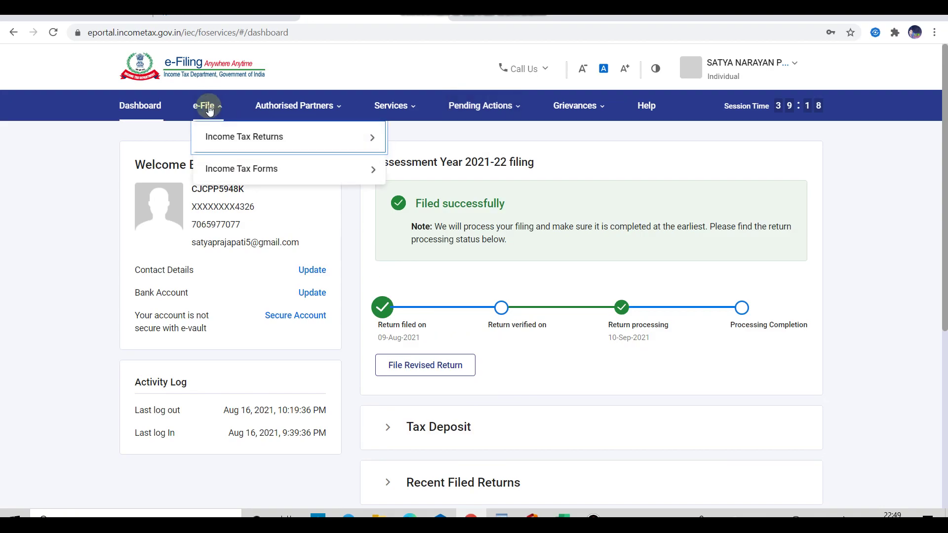
{"action": "mouse_move", "coordinate": [291, 142]}
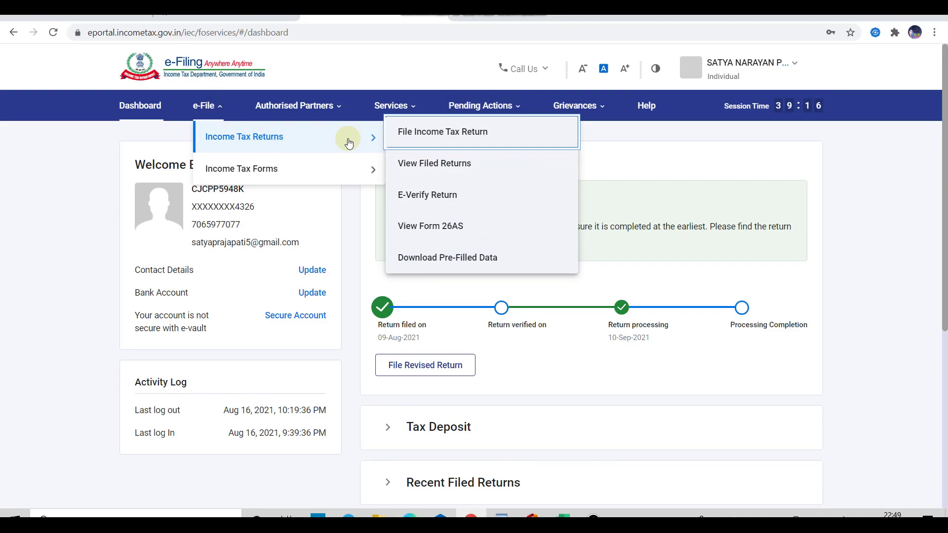
{"action": "left_click", "coordinate": [450, 140]}
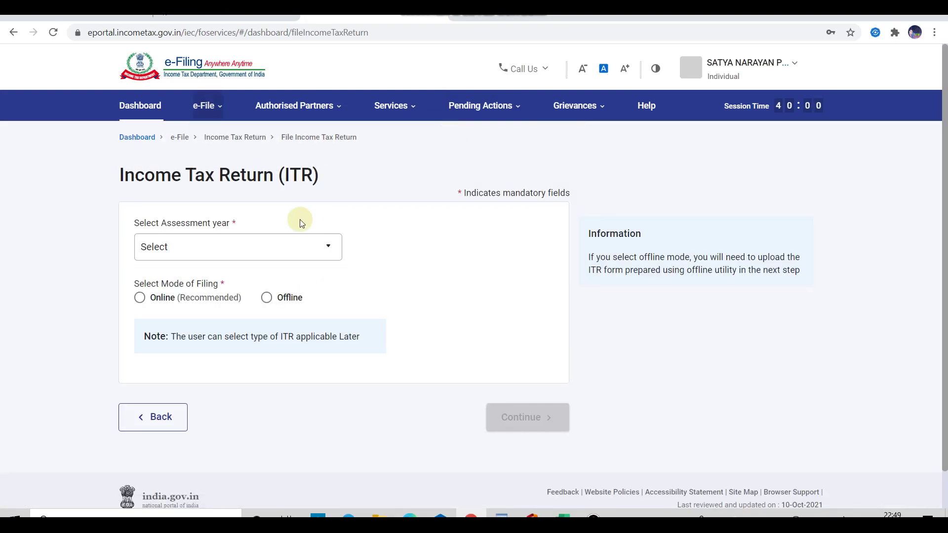
Choose assessment year 2021-22 (Current A.Y.) with the Online mode of filing and continue
{"action": "left_click", "coordinate": [217, 242]}
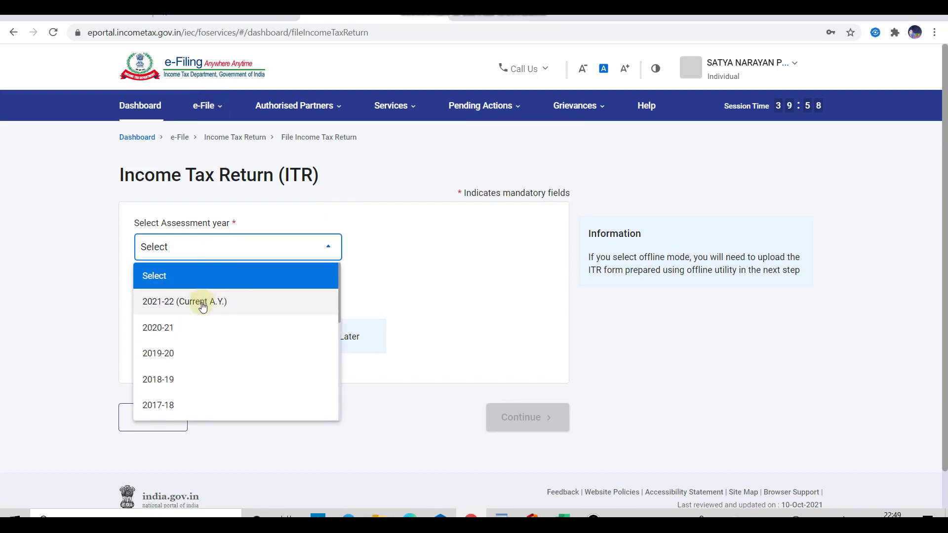
{"action": "left_click", "coordinate": [203, 303]}
{"action": "left_click", "coordinate": [141, 297]}
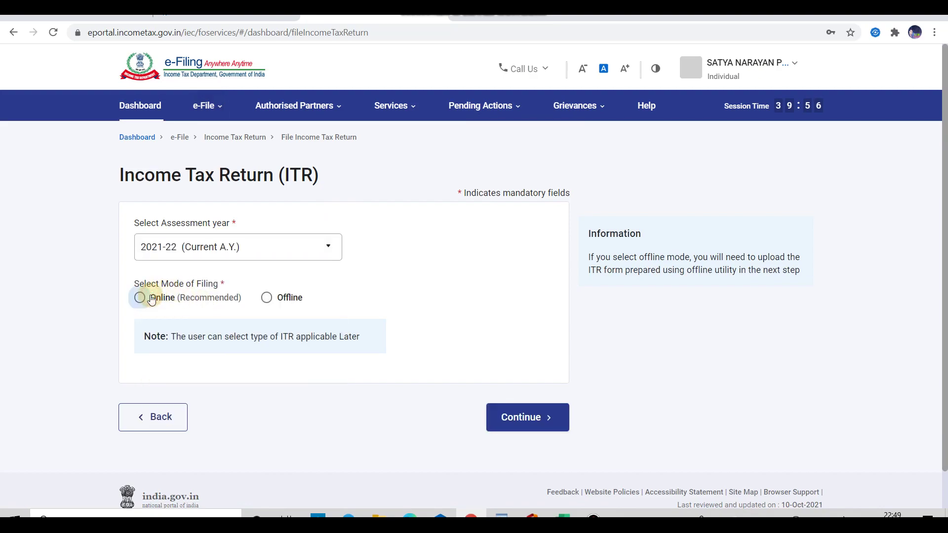
{"action": "left_click", "coordinate": [518, 417]}
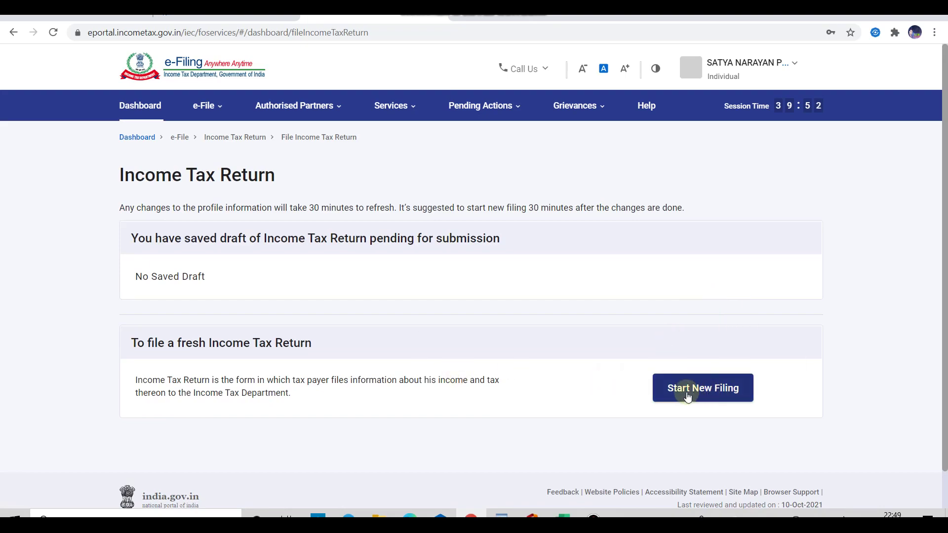
Start a new filing with the Individual status and proceed with the ITR-1 form
{"action": "left_click", "coordinate": [707, 389]}
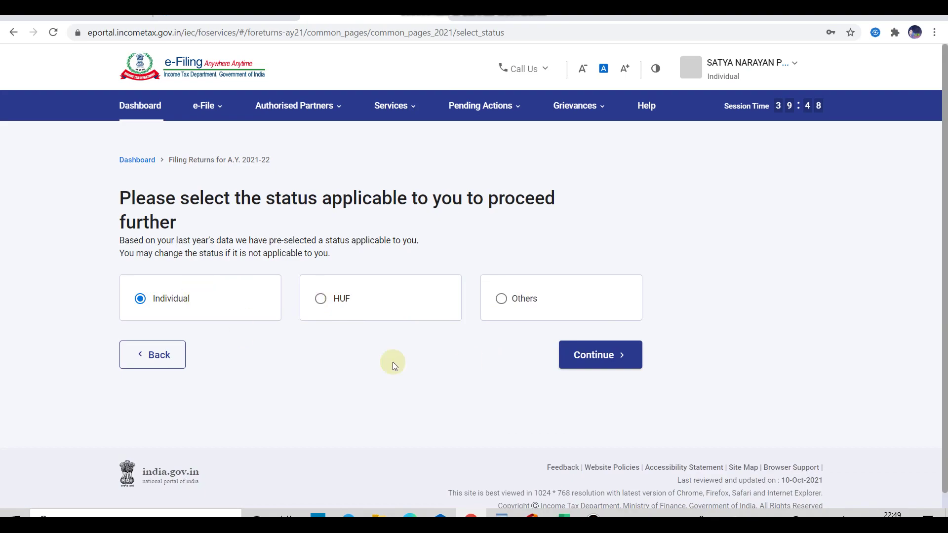
{"action": "left_click", "coordinate": [587, 367]}
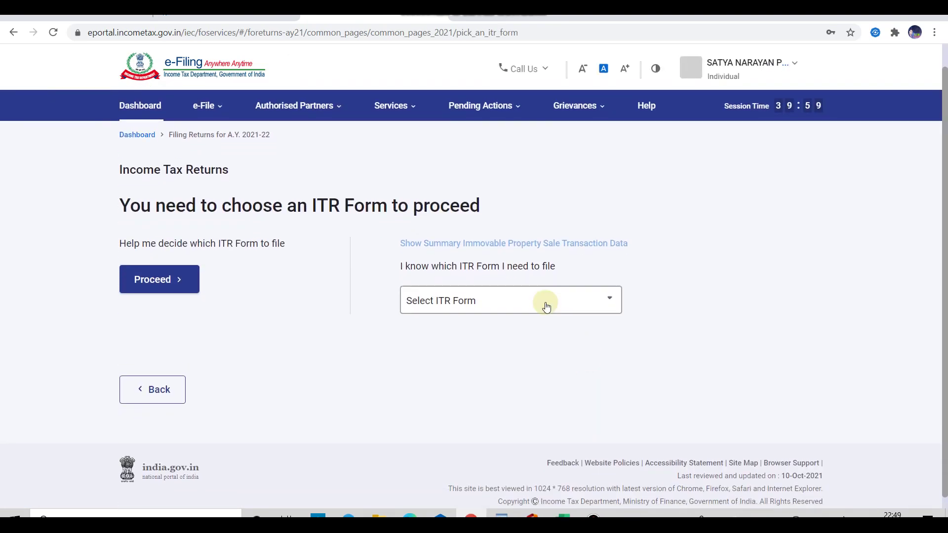
{"action": "left_click", "coordinate": [499, 306]}
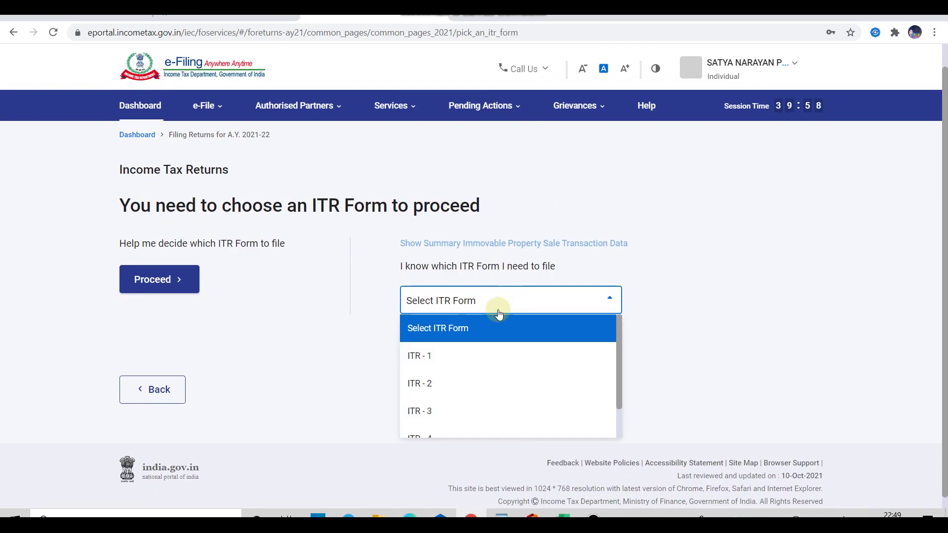
{"action": "left_click", "coordinate": [433, 356]}
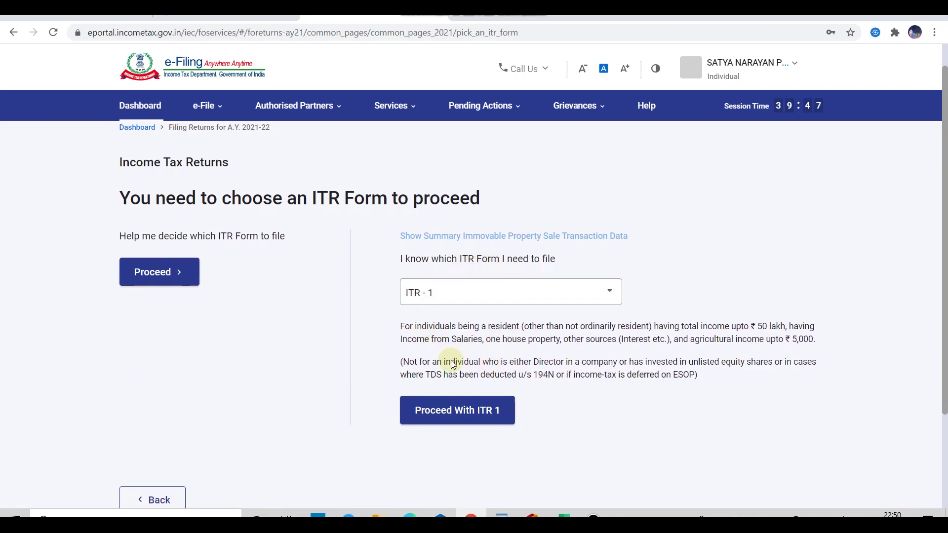
{"action": "scroll", "coordinate": [451, 361], "scroll_direction": "down", "scroll_amount": 1}
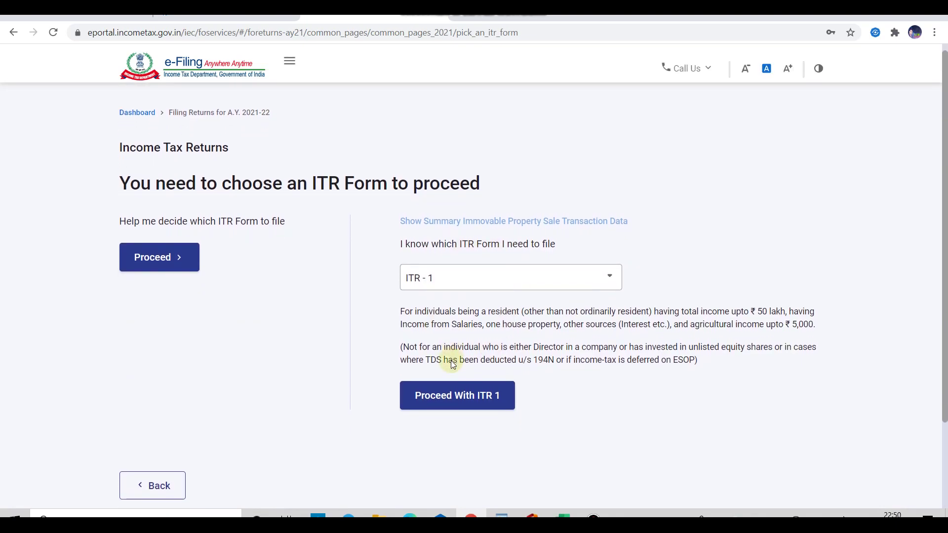
{"action": "left_click", "coordinate": [468, 403]}
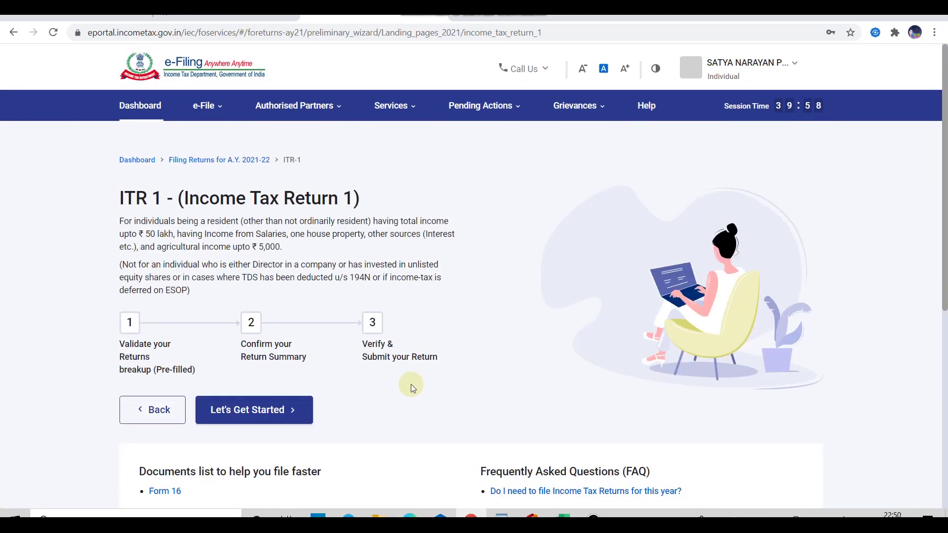
Get started with ITR-1, giving taxable income above the basic exemption limit as the filing reason, and acknowledge the pre-filled return notice
{"action": "scroll", "coordinate": [413, 388], "scroll_direction": "down", "scroll_amount": 1}
{"action": "left_click", "coordinate": [275, 352]}
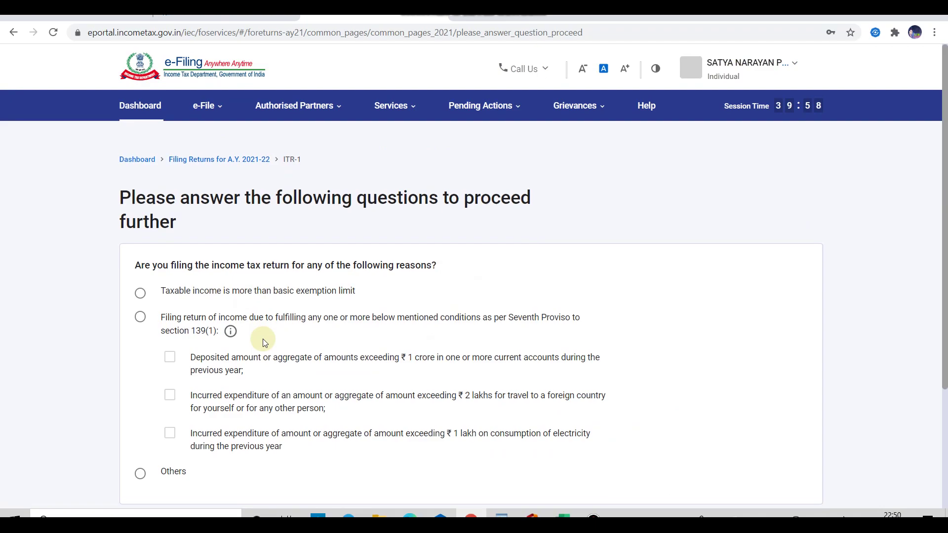
{"action": "scroll", "coordinate": [263, 339], "scroll_direction": "down", "scroll_amount": 1}
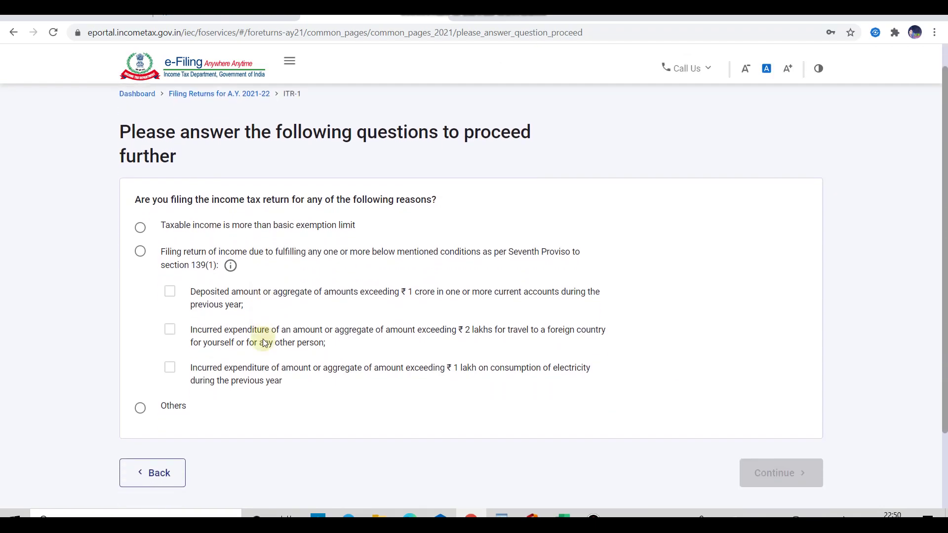
{"action": "left_click", "coordinate": [142, 227]}
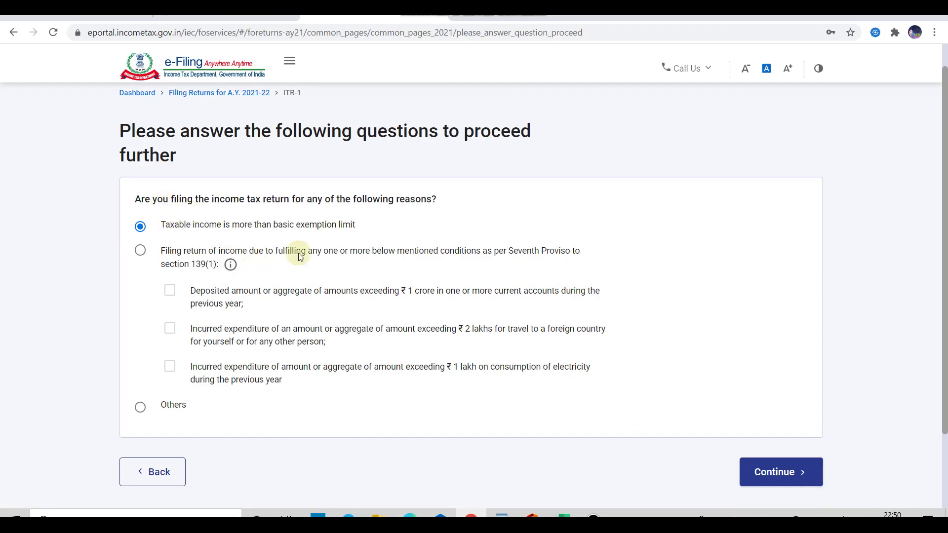
{"action": "left_click", "coordinate": [776, 472]}
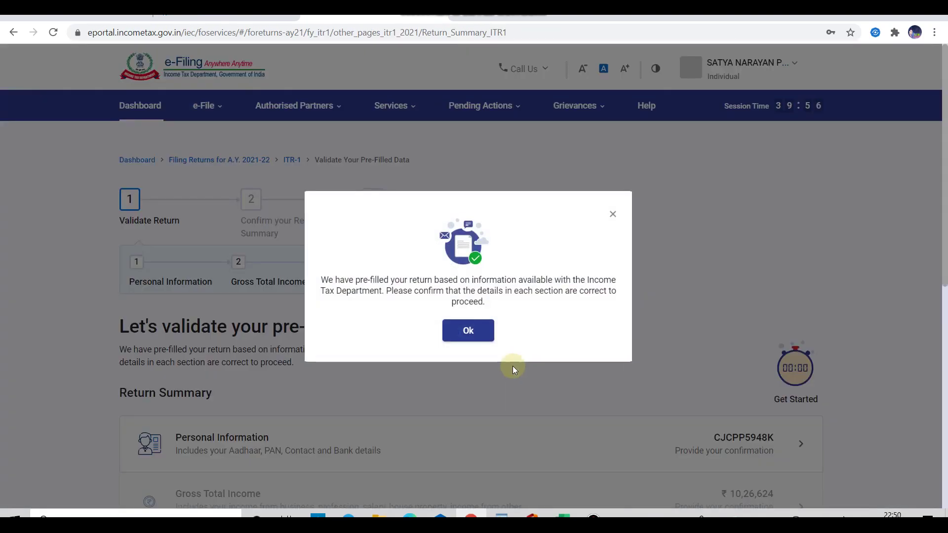
{"action": "left_click", "coordinate": [474, 336]}
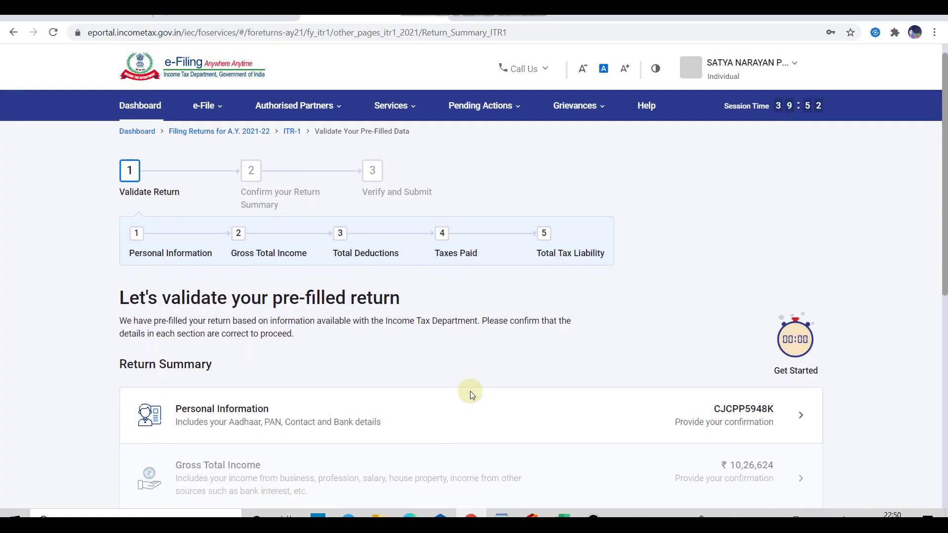
Open the Personal Information section of the return and review the profile, contact and nature of employment details
{"action": "scroll", "coordinate": [470, 393], "scroll_direction": "down", "scroll_amount": 4}
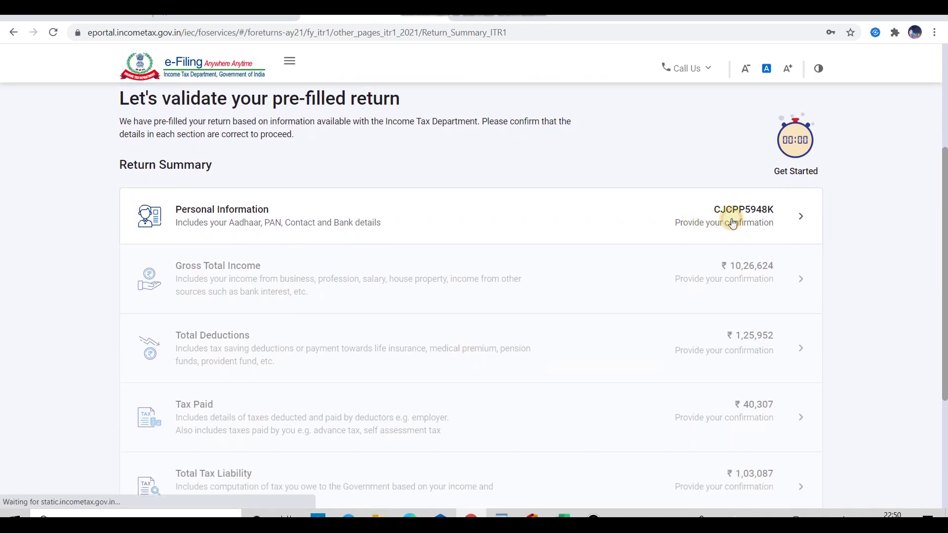
{"action": "left_click", "coordinate": [733, 223]}
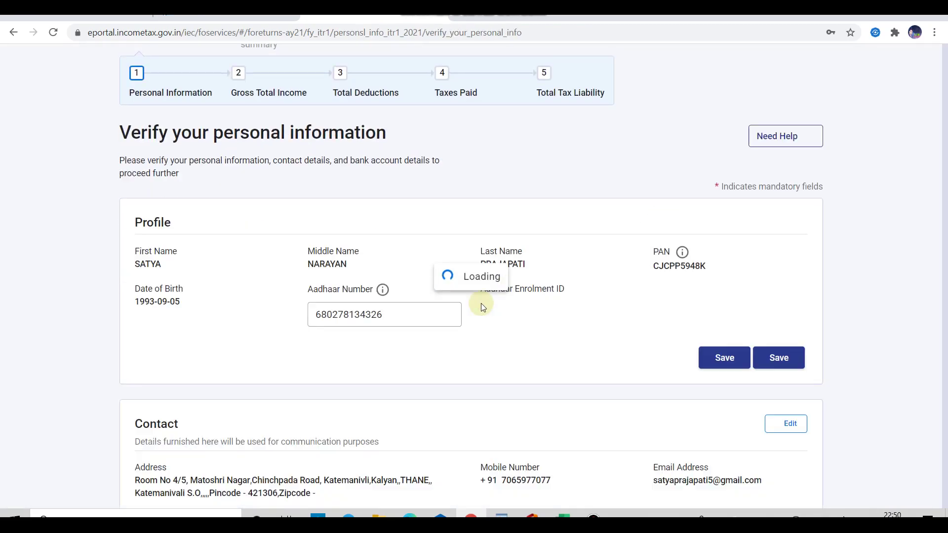
{"action": "scroll", "coordinate": [431, 354], "scroll_direction": "down", "scroll_amount": 2}
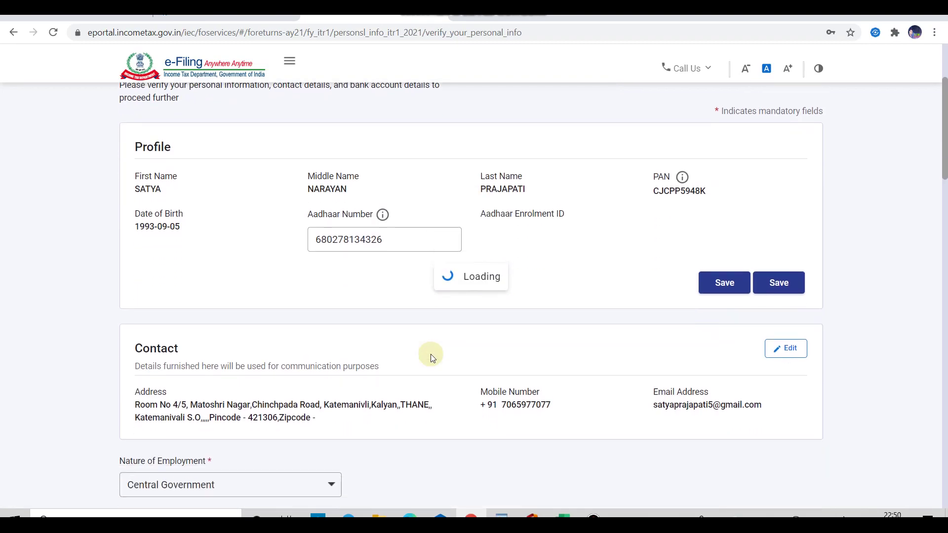
{"action": "scroll", "coordinate": [374, 410], "scroll_direction": "down", "scroll_amount": 3}
{"action": "scroll", "coordinate": [375, 409], "scroll_direction": "down", "scroll_amount": 5}
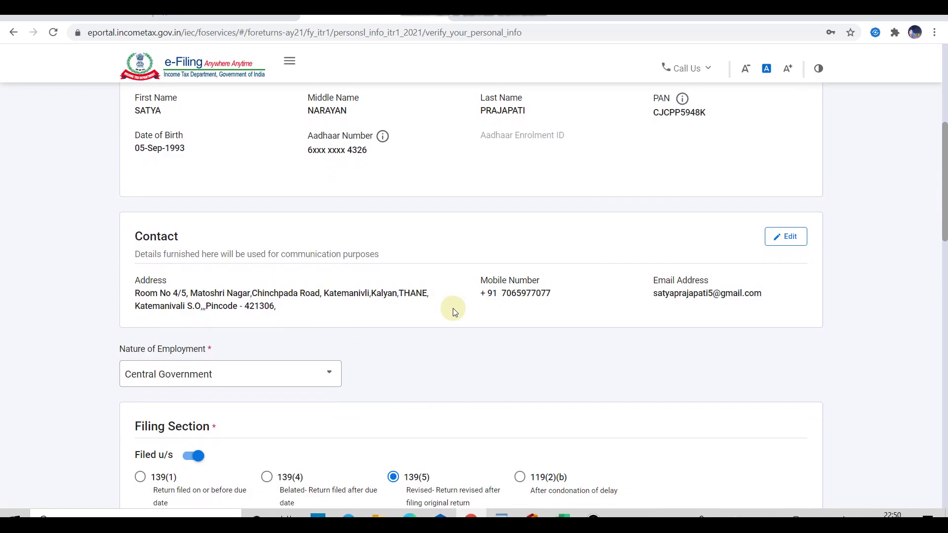
{"action": "scroll", "coordinate": [452, 308], "scroll_direction": "down", "scroll_amount": 3}
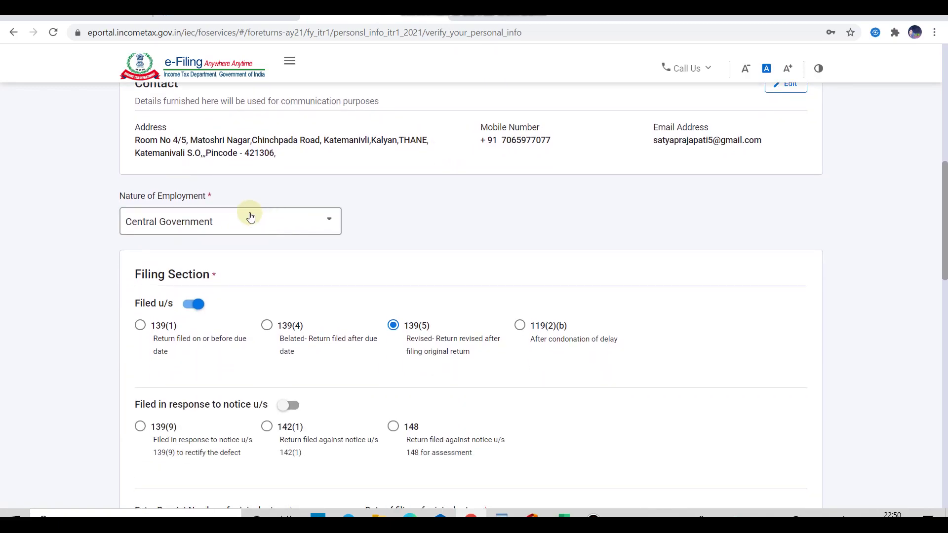
Examine the Filing Section options, including 139(5) for a revised return, and the original return's receipt number and filing date
{"action": "scroll", "coordinate": [287, 284], "scroll_direction": "down", "scroll_amount": 1}
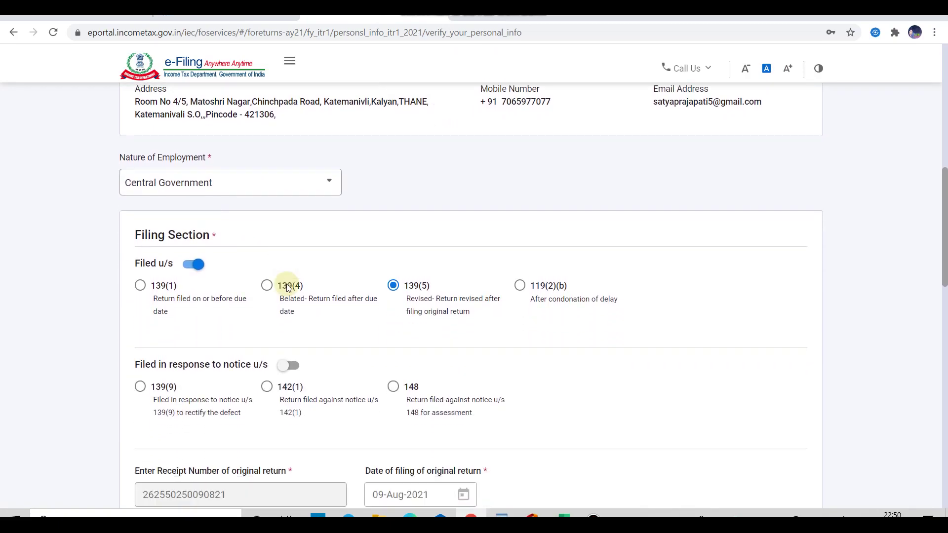
{"action": "scroll", "coordinate": [286, 288], "scroll_direction": "down", "scroll_amount": 1}
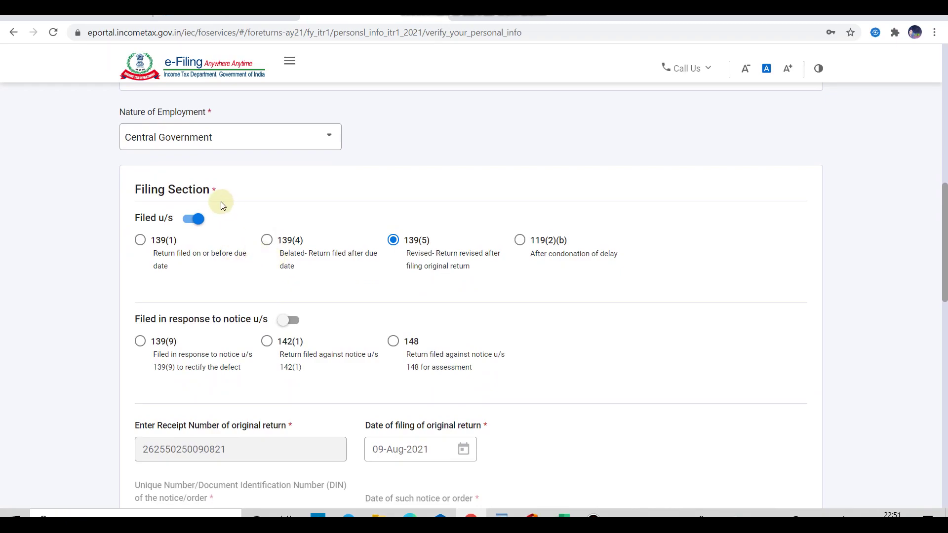
{"action": "left_click", "coordinate": [136, 192]}
{"action": "left_click_drag", "start_coordinate": [136, 192], "coordinate": [213, 195]}
{"action": "left_click", "coordinate": [285, 195]}
{"action": "scroll", "coordinate": [442, 283], "scroll_direction": "down", "scroll_amount": 3}
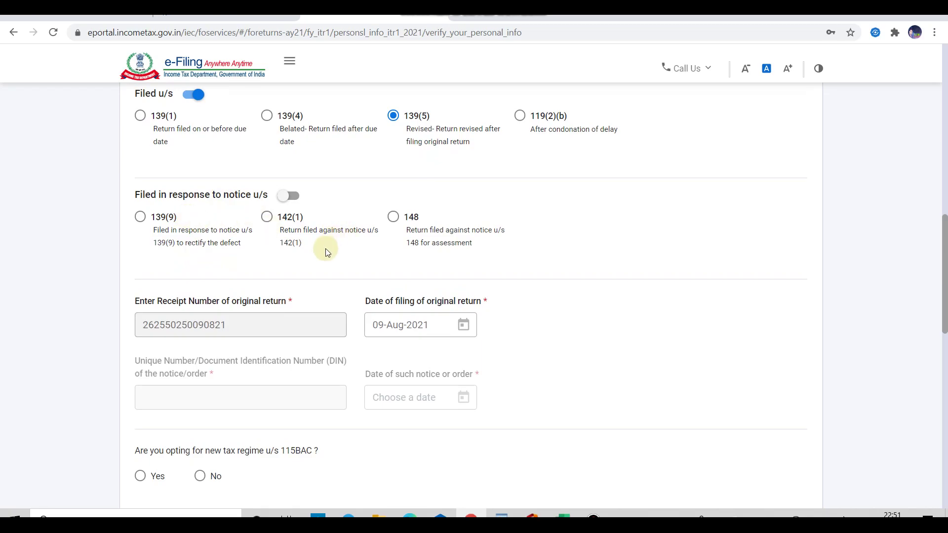
{"action": "scroll", "coordinate": [325, 248], "scroll_direction": "down", "scroll_amount": 1}
{"action": "scroll", "coordinate": [325, 248], "scroll_direction": "up", "scroll_amount": 2}
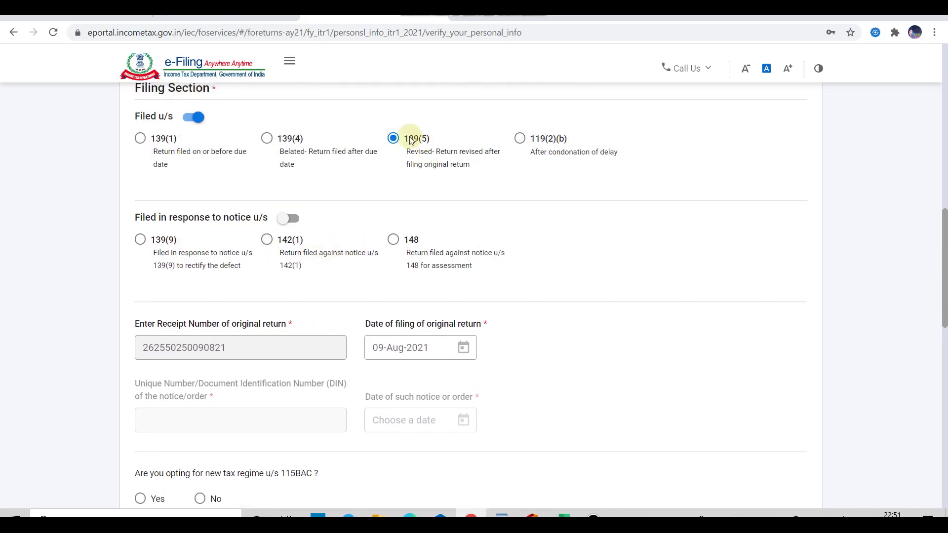
{"action": "scroll", "coordinate": [361, 304], "scroll_direction": "down", "scroll_amount": 2}
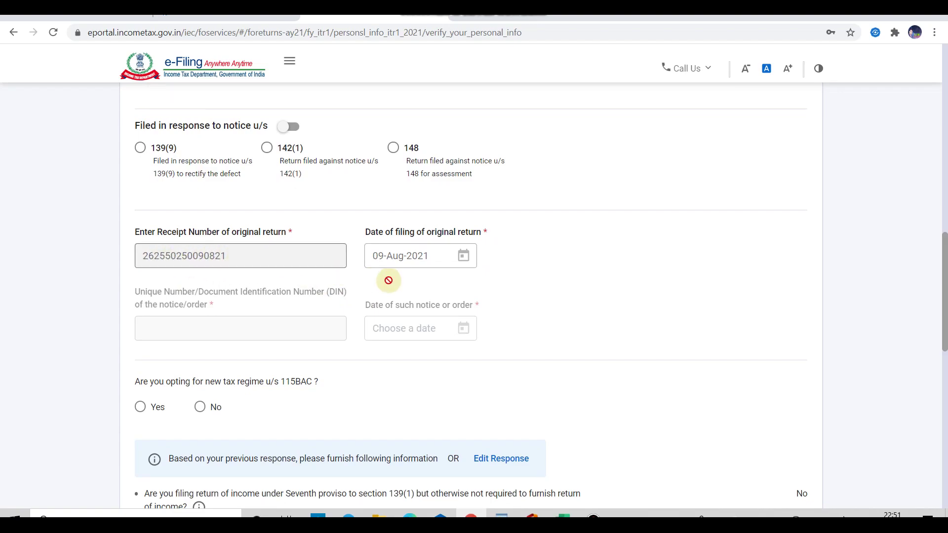
Answer No to opting for the new tax regime u/s 115BAC, check the bank details and confirm the personal information
{"action": "scroll", "coordinate": [424, 279], "scroll_direction": "down", "scroll_amount": 3}
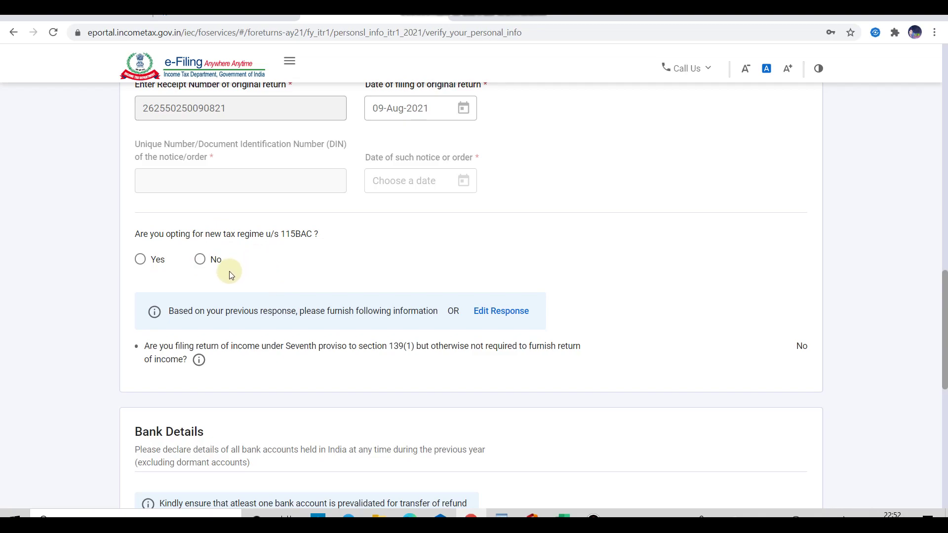
{"action": "left_click", "coordinate": [199, 260]}
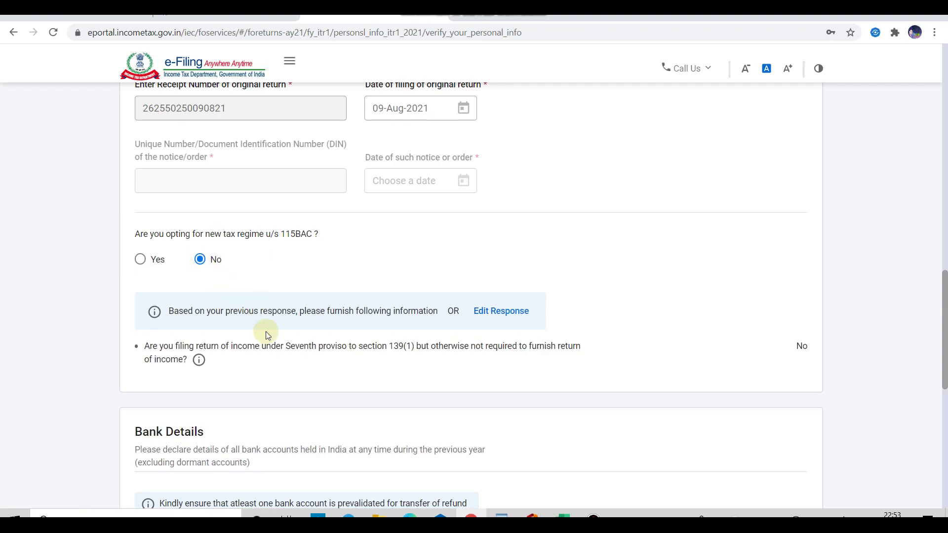
{"action": "scroll", "coordinate": [266, 330], "scroll_direction": "down", "scroll_amount": 4}
{"action": "scroll", "coordinate": [265, 331], "scroll_direction": "down", "scroll_amount": 2}
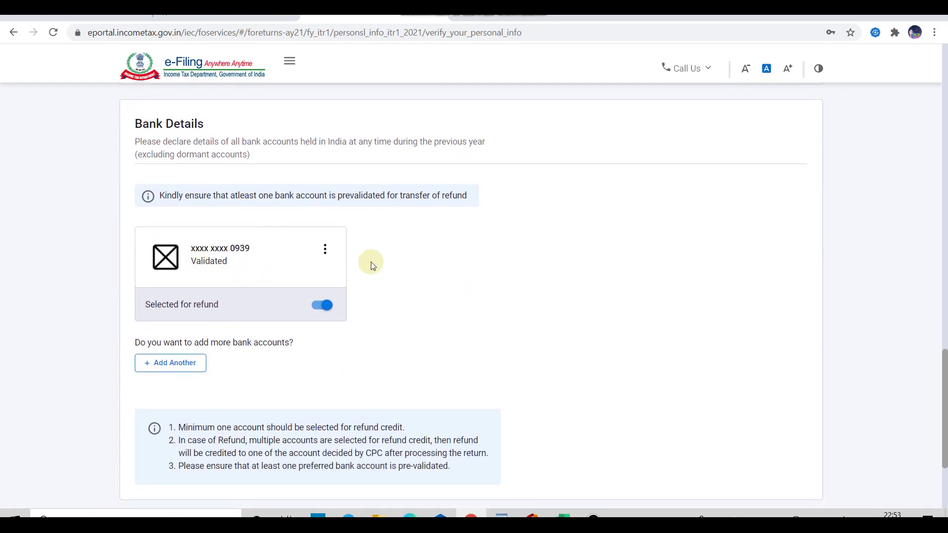
{"action": "scroll", "coordinate": [338, 278], "scroll_direction": "up", "scroll_amount": 2}
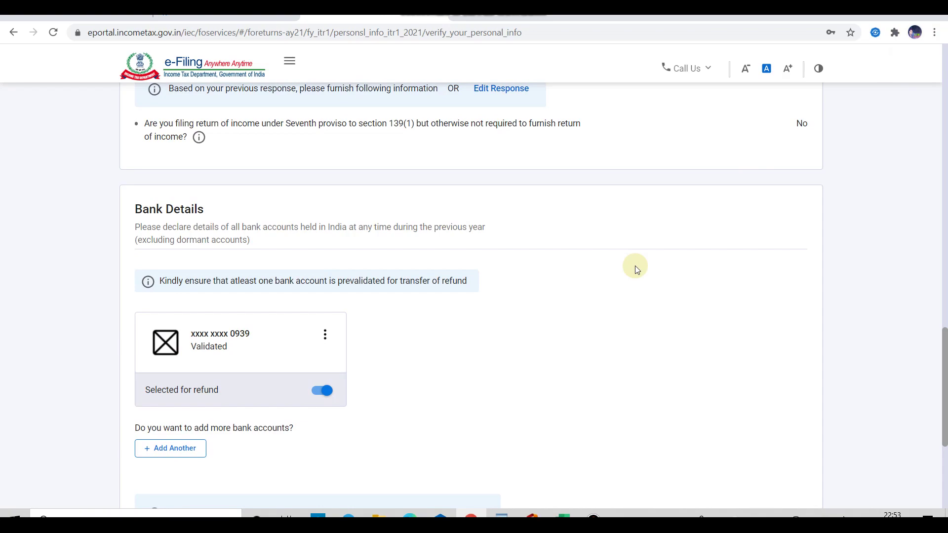
{"action": "scroll", "coordinate": [635, 266], "scroll_direction": "down", "scroll_amount": 4}
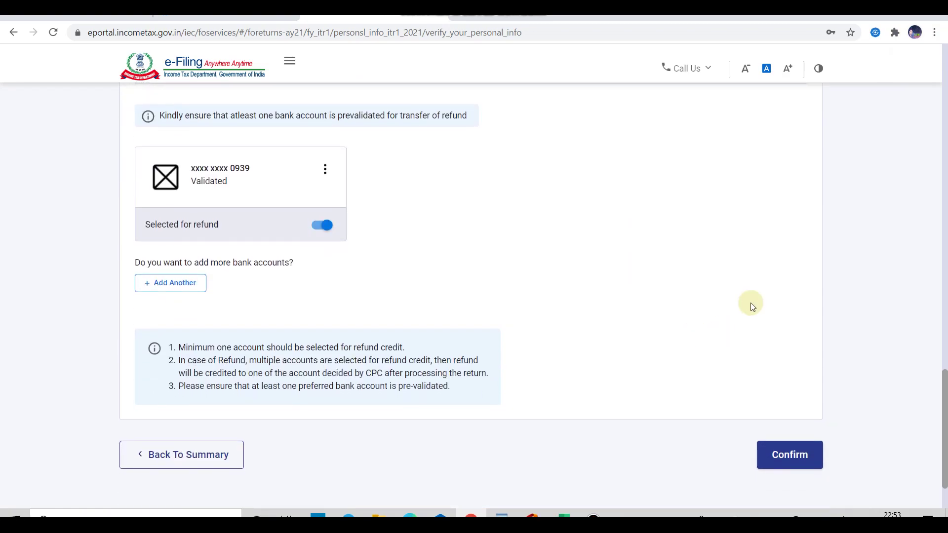
{"action": "left_click", "coordinate": [800, 460]}
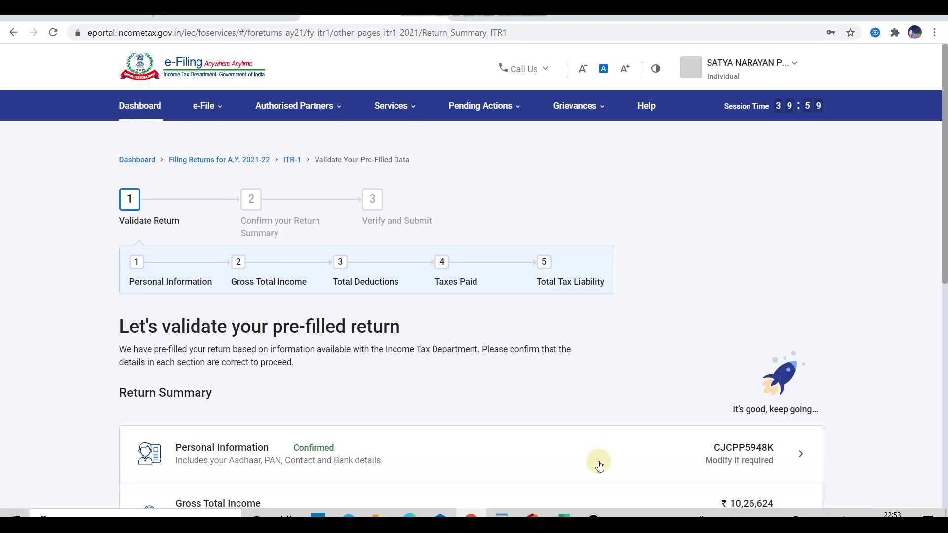
Review the return summary's sections for gross total income, total deductions, tax paid and total tax liability
{"action": "scroll", "coordinate": [599, 464], "scroll_direction": "down", "scroll_amount": 5}
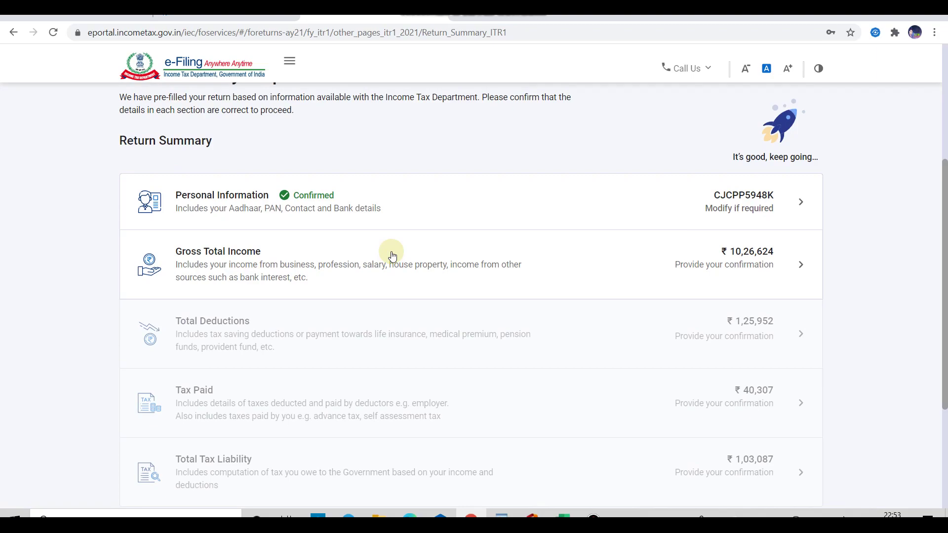
{"action": "scroll", "coordinate": [383, 328], "scroll_direction": "down", "scroll_amount": 2}
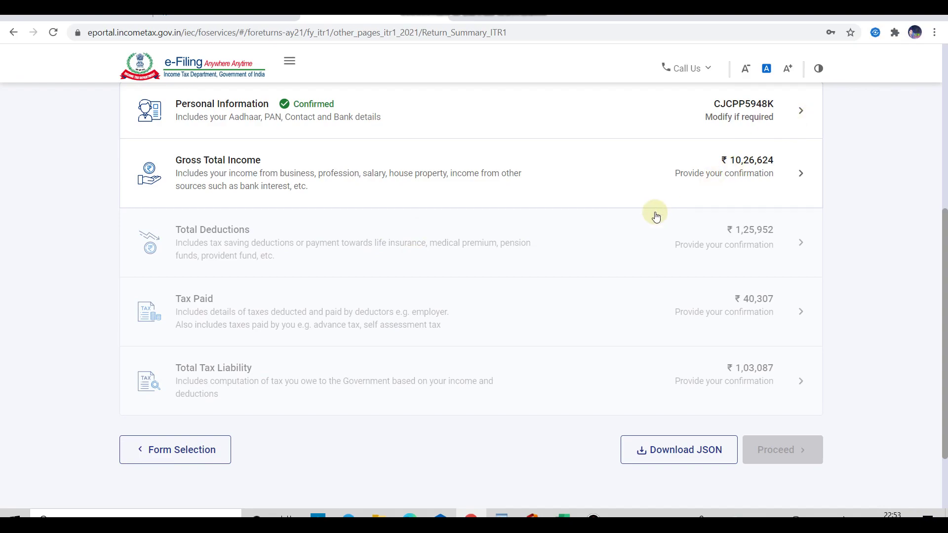
{"action": "scroll", "coordinate": [655, 217], "scroll_direction": "up", "scroll_amount": 1}
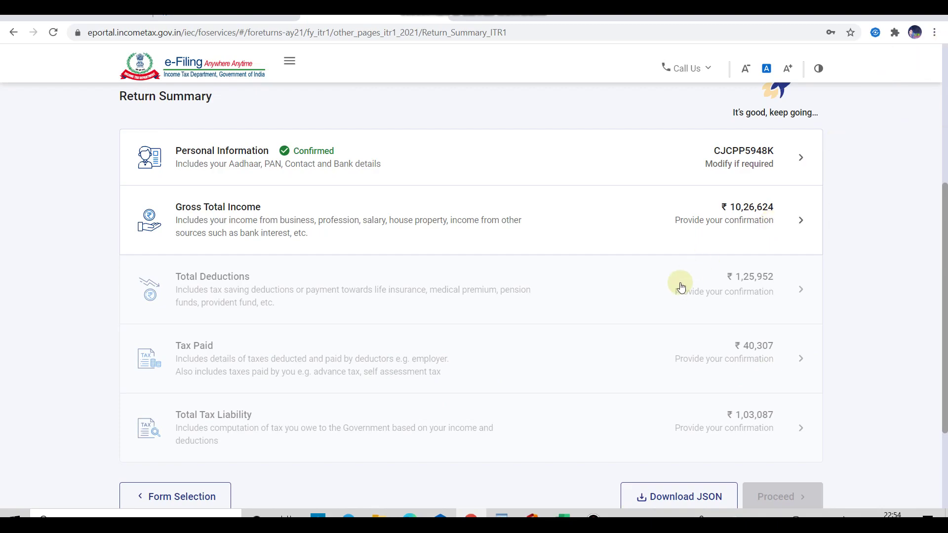
{"action": "scroll", "coordinate": [681, 286], "scroll_direction": "up", "scroll_amount": 6}
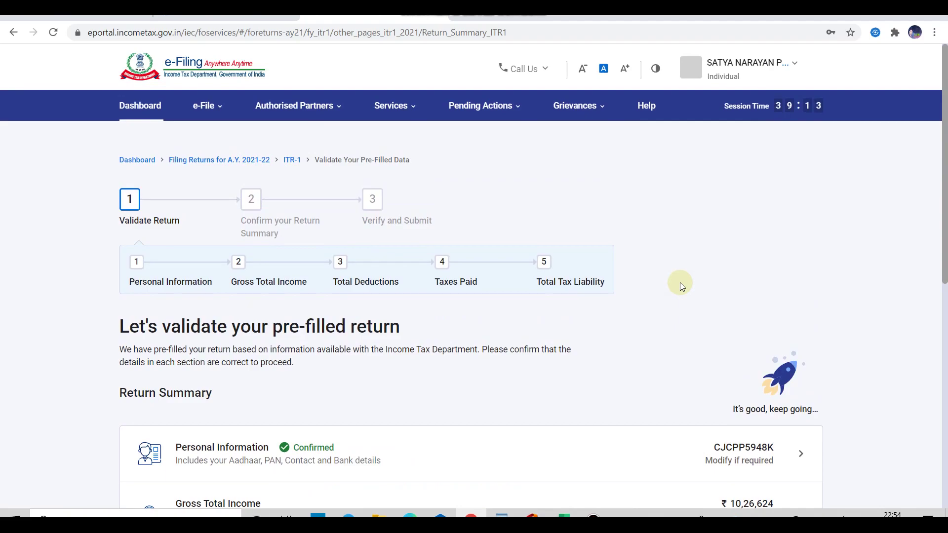
{"action": "scroll", "coordinate": [607, 344], "scroll_direction": "down", "scroll_amount": 3}
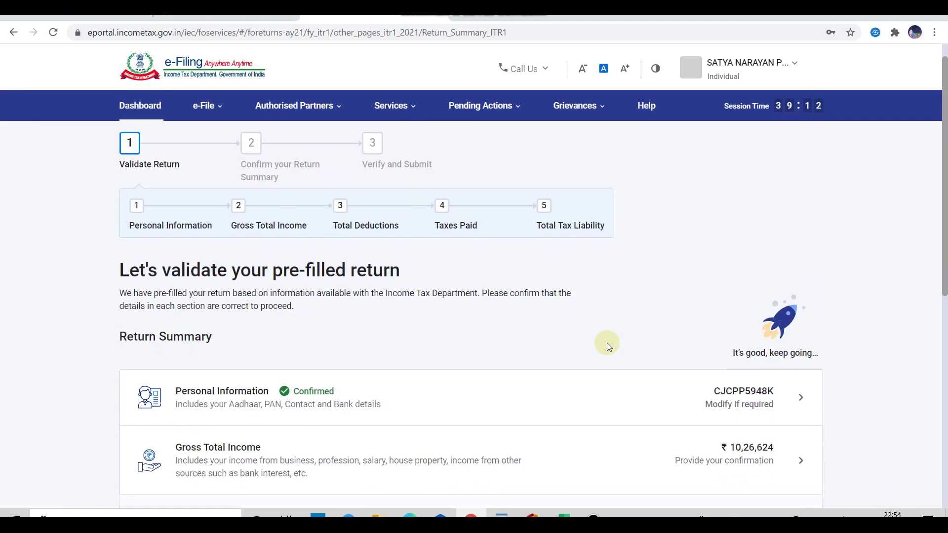
{"action": "scroll", "coordinate": [661, 411], "scroll_direction": "down", "scroll_amount": 2}
{"action": "scroll", "coordinate": [660, 408], "scroll_direction": "up", "scroll_amount": 5}
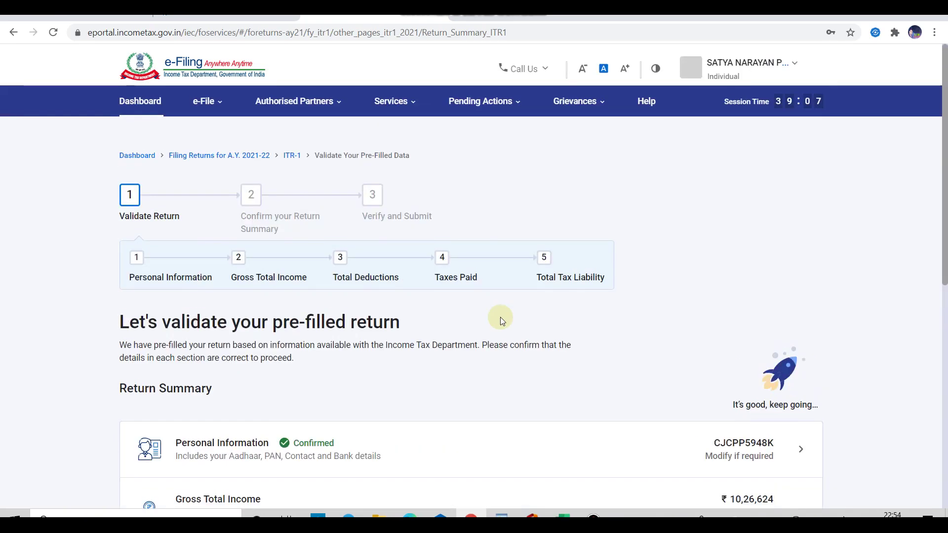